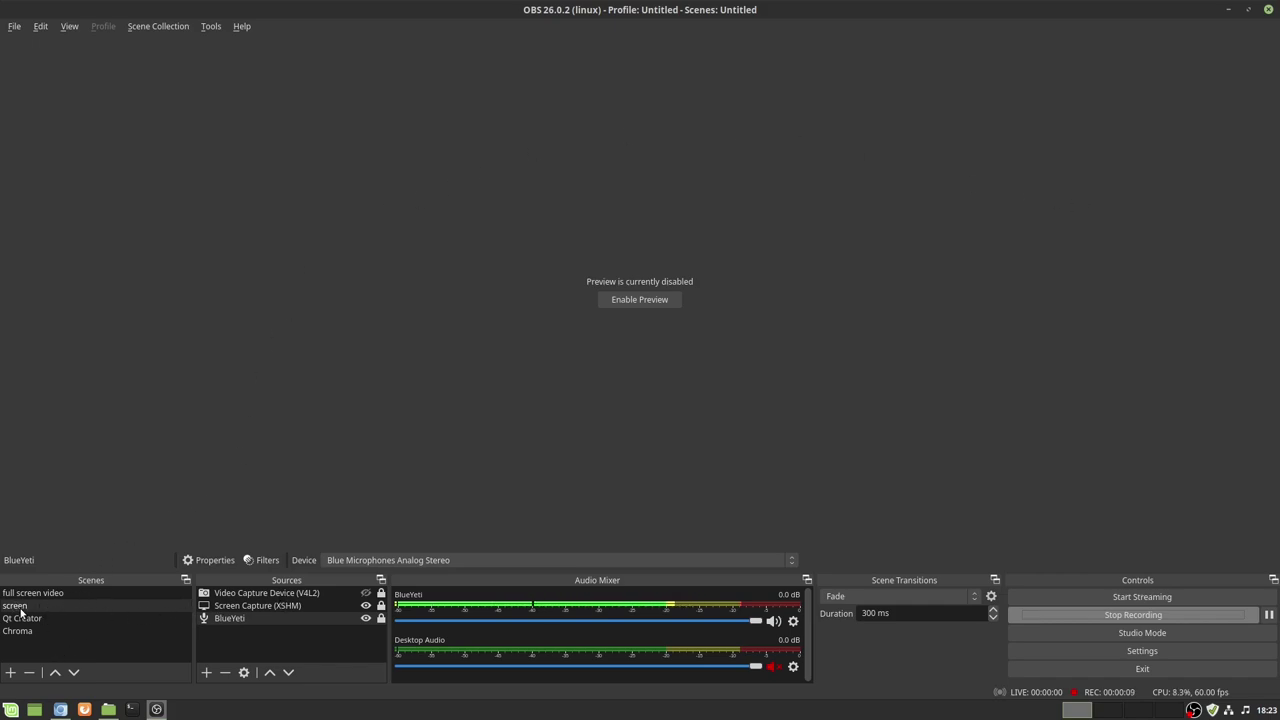
Cancel the new-scene dialog and select the existing 'screen' scene.
{"action": "left_click", "coordinate": [10, 672]}
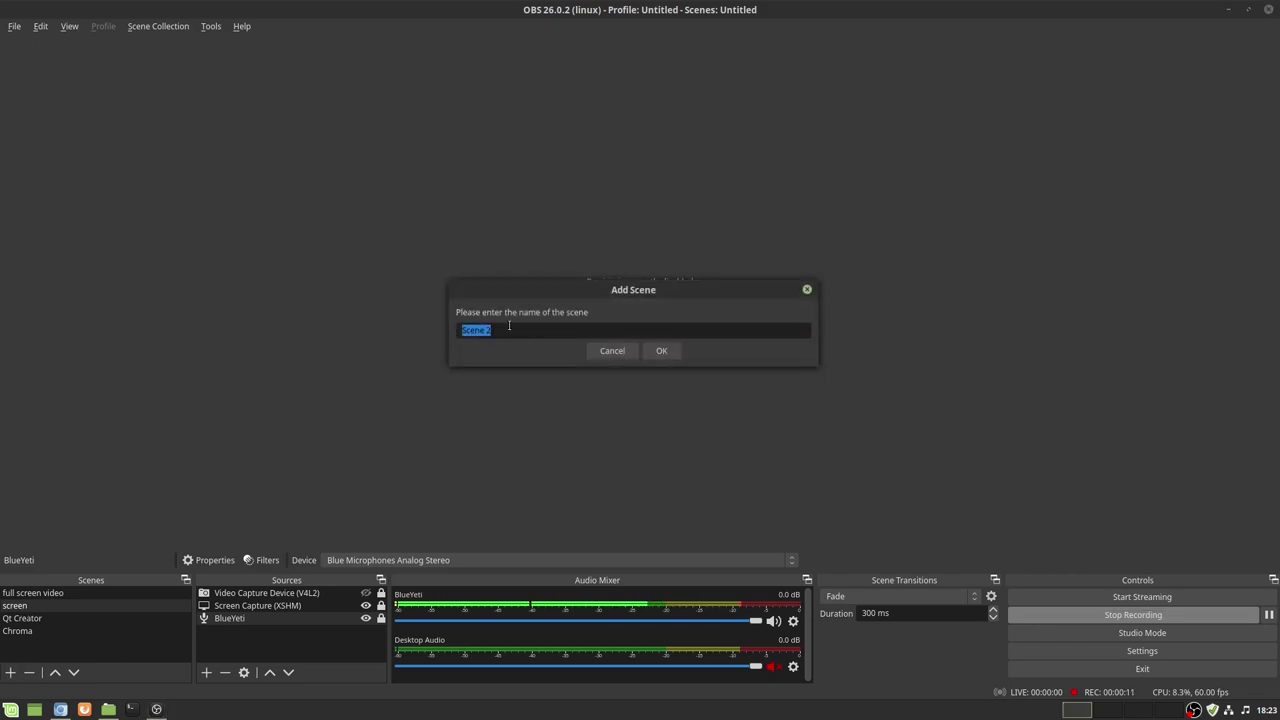
{"action": "left_click", "coordinate": [807, 289]}
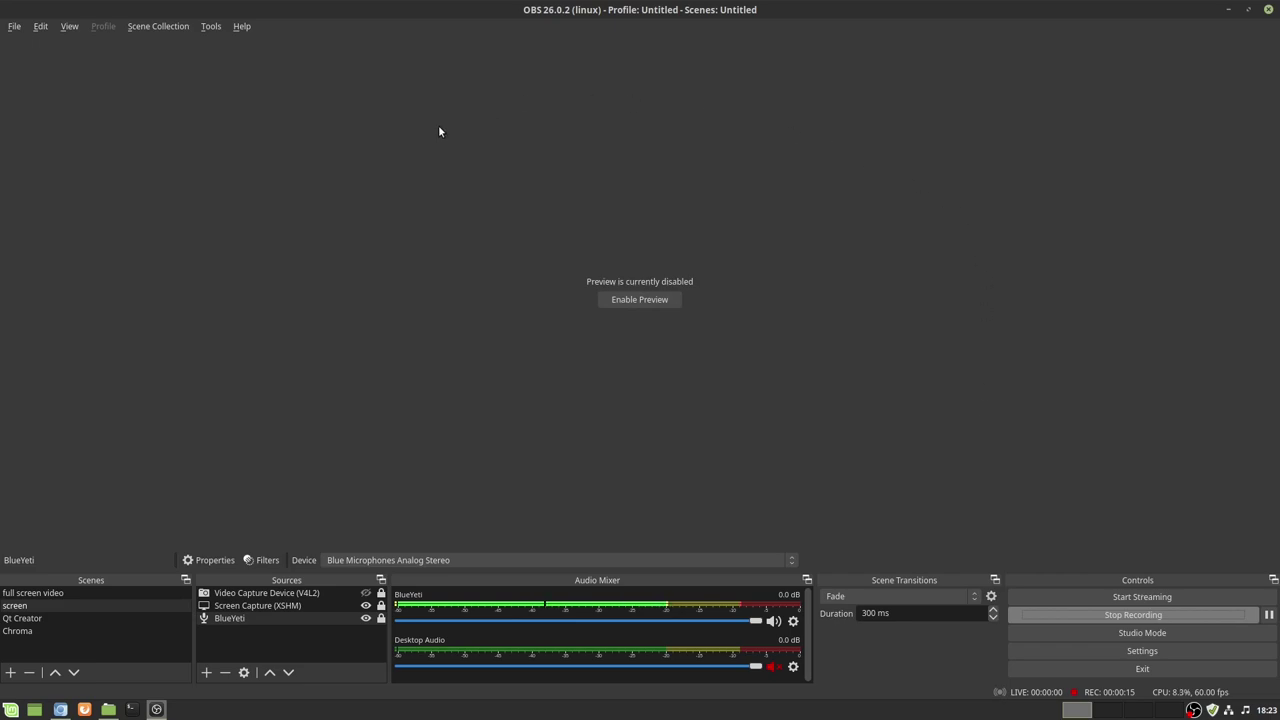
{"action": "left_click", "coordinate": [16, 606]}
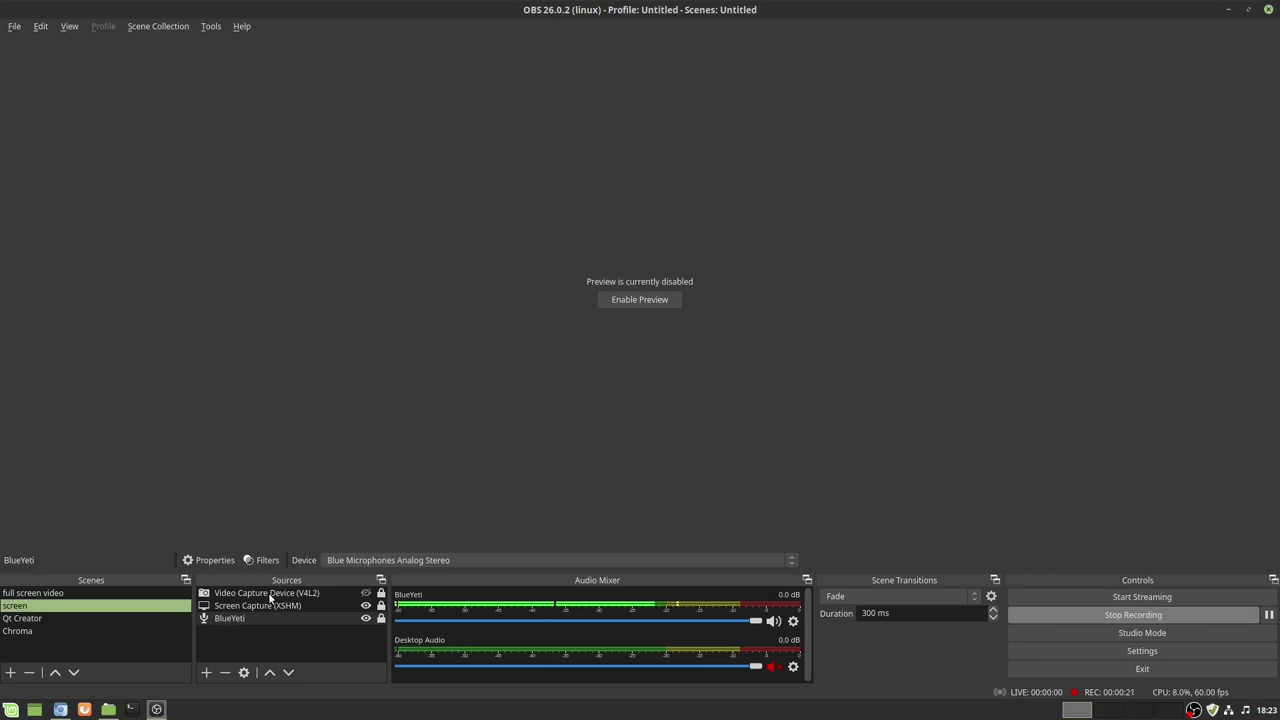
{"action": "left_click", "coordinate": [206, 673]}
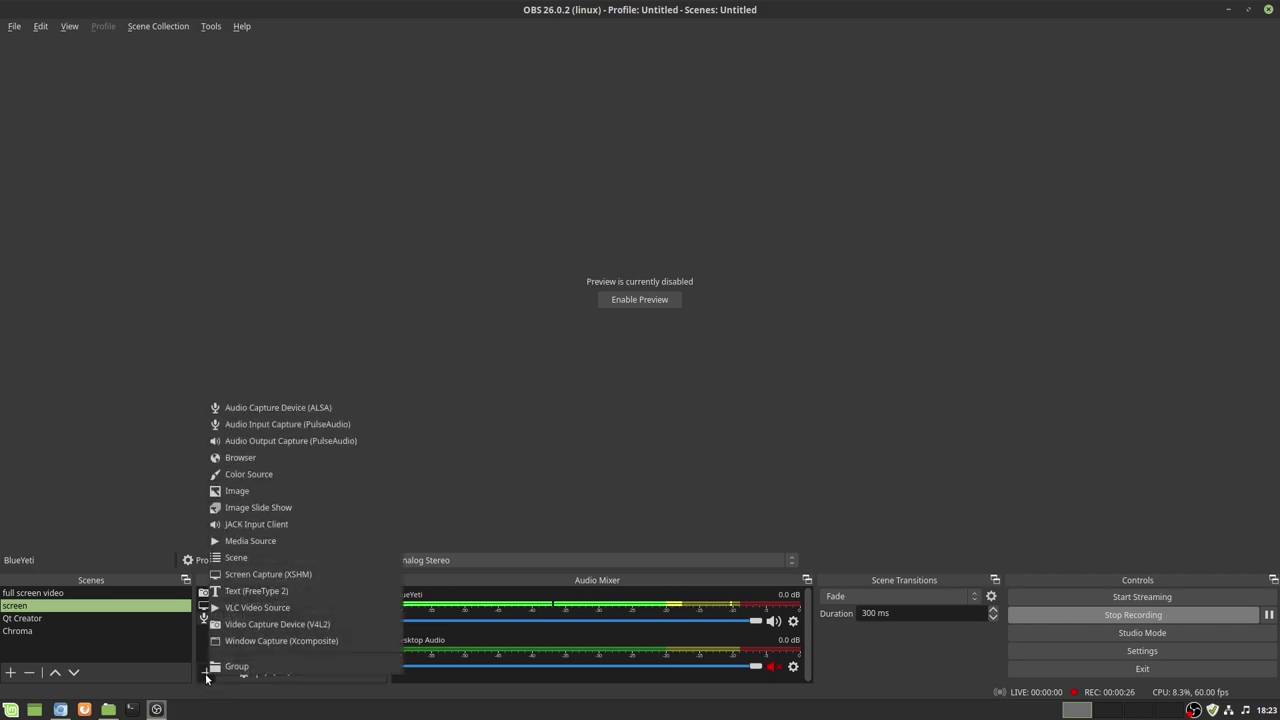
{"action": "left_click", "coordinate": [262, 427]}
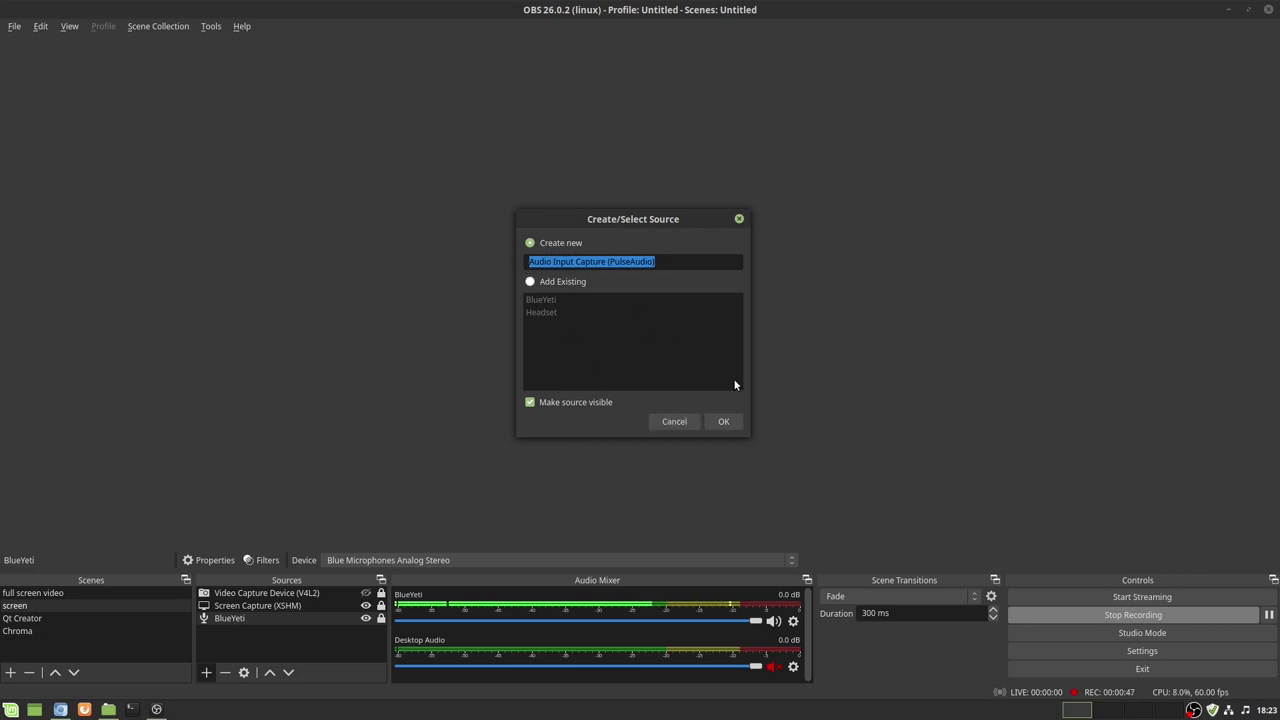
{"action": "left_click", "coordinate": [740, 220]}
{"action": "double_click", "coordinate": [242, 615]}
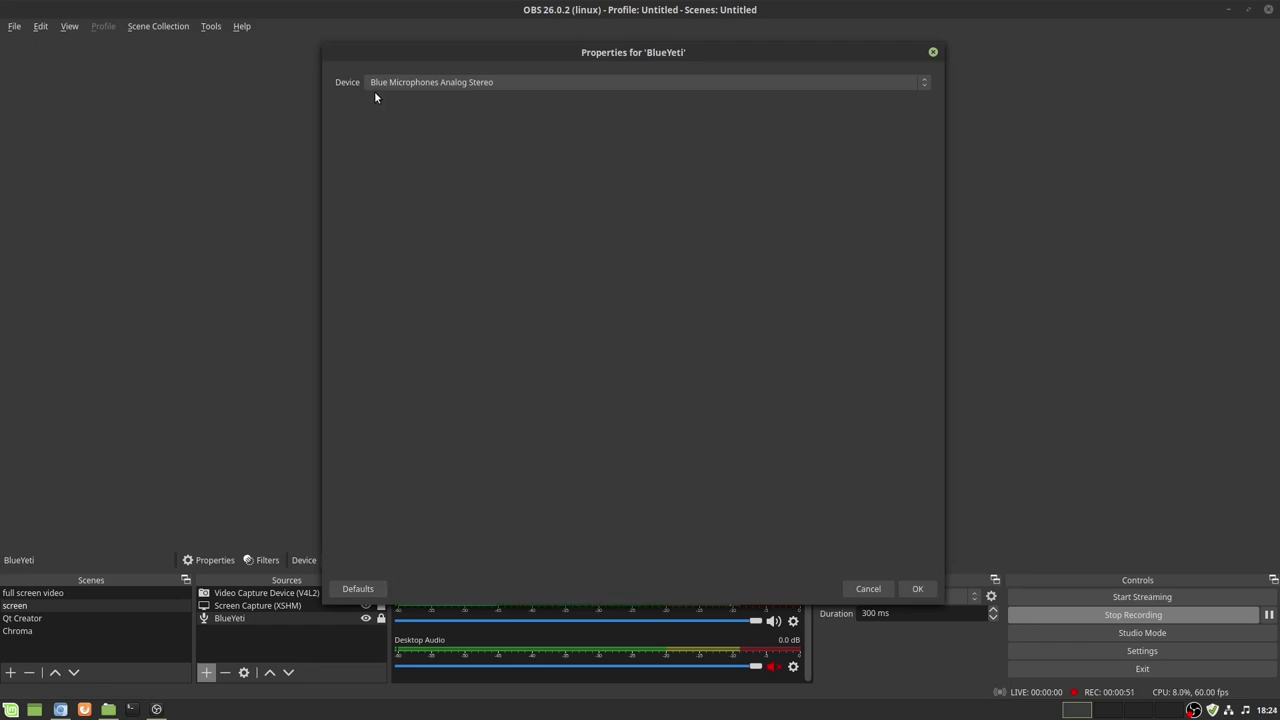
{"action": "left_click", "coordinate": [374, 88]}
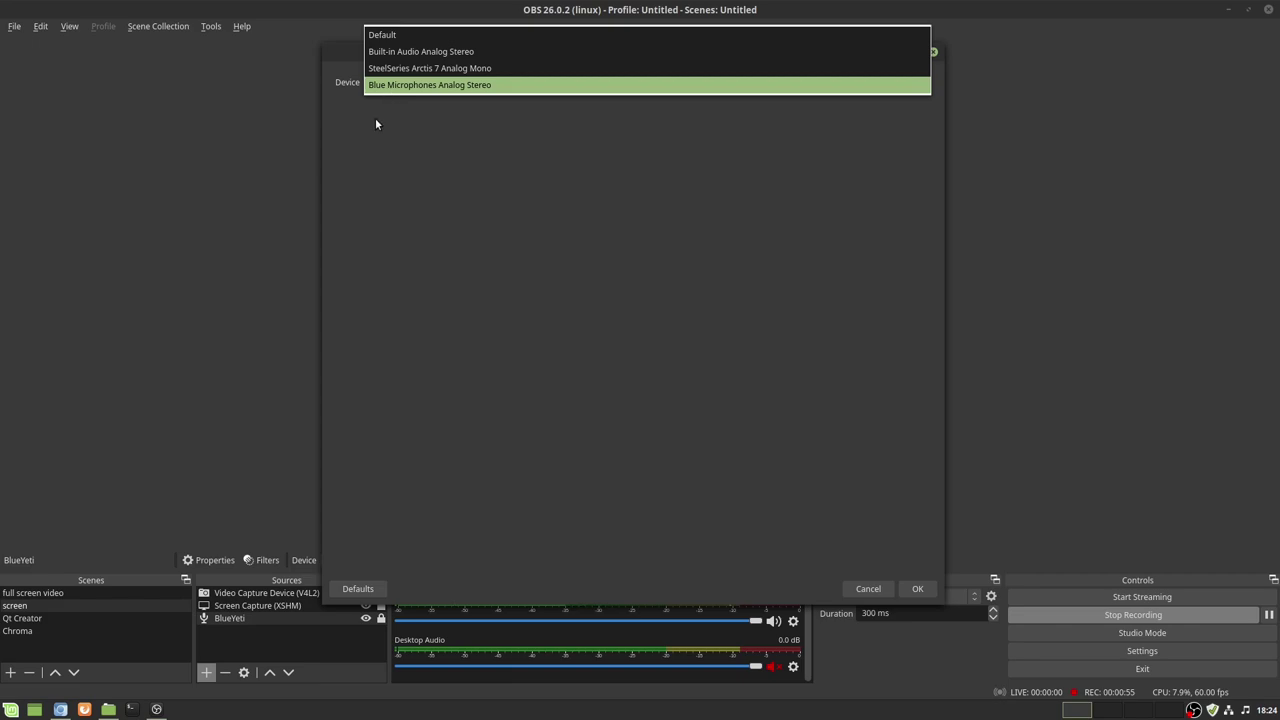
{"action": "left_click", "coordinate": [392, 215]}
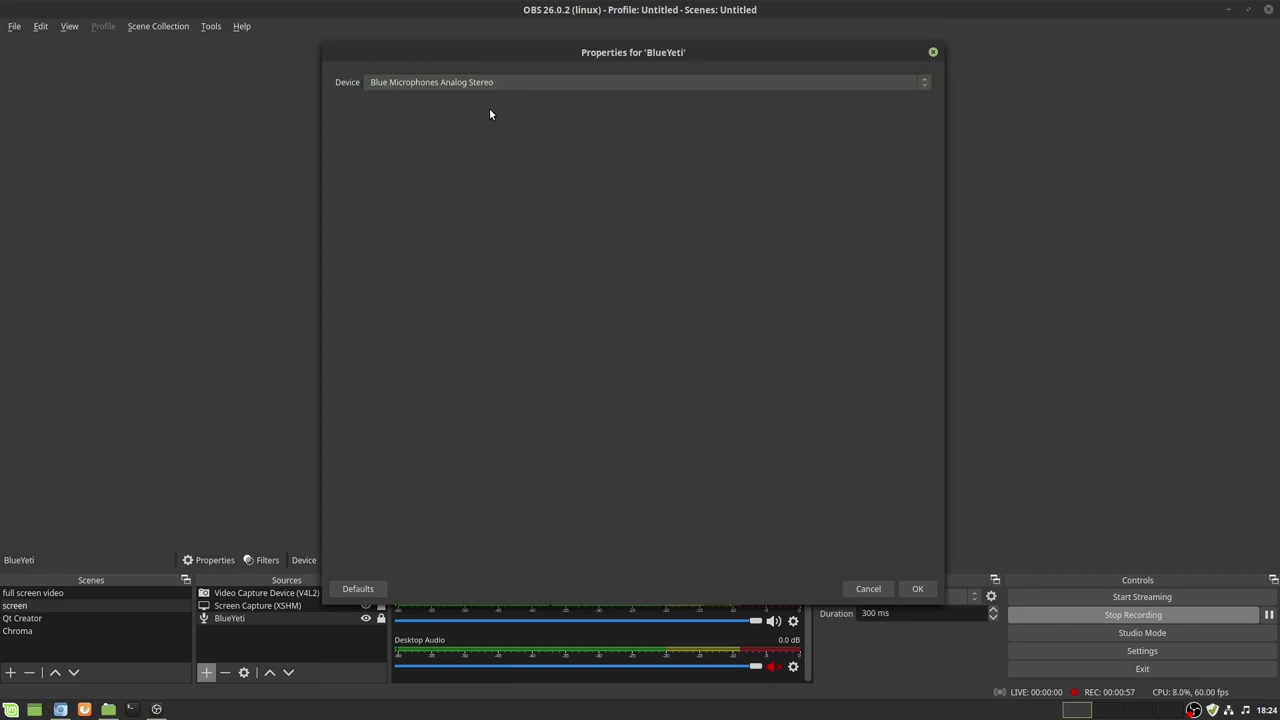
{"action": "left_click", "coordinate": [934, 53]}
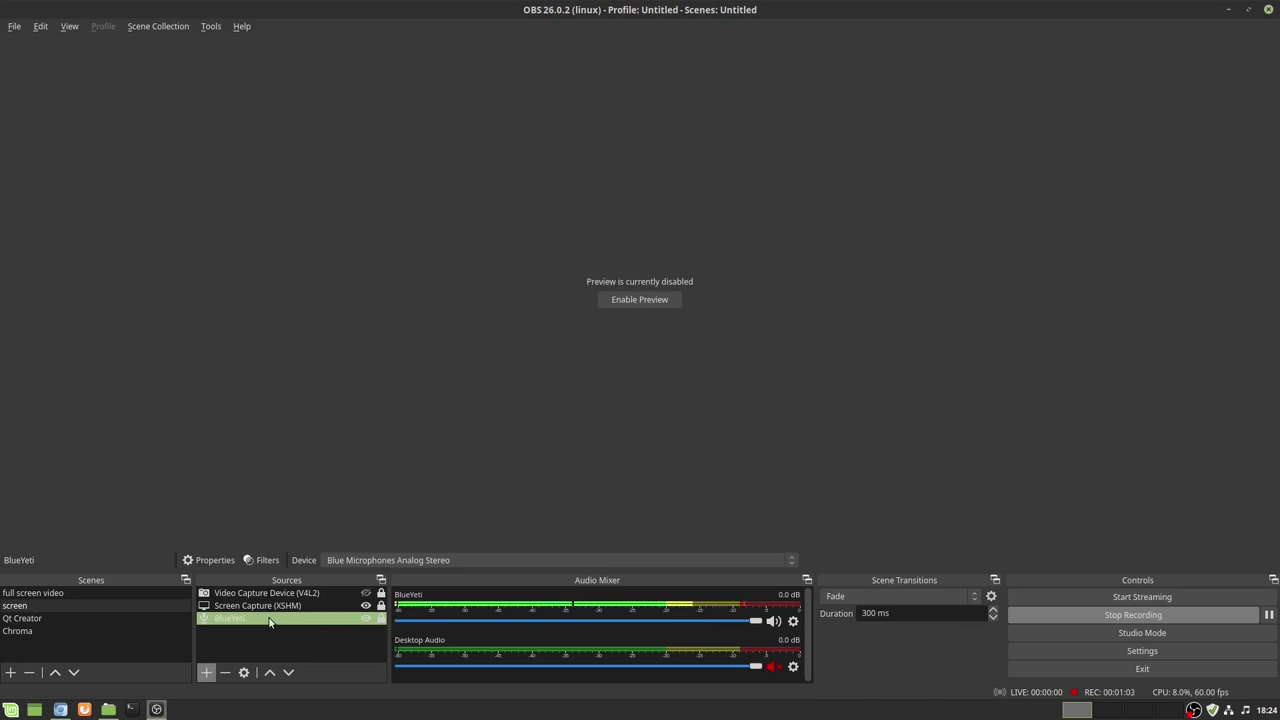
In BlueYeti's Filters window, hide the eye on all five filters: Noise Suppression through Invert Polarity.
{"action": "right_click", "coordinate": [222, 621]}
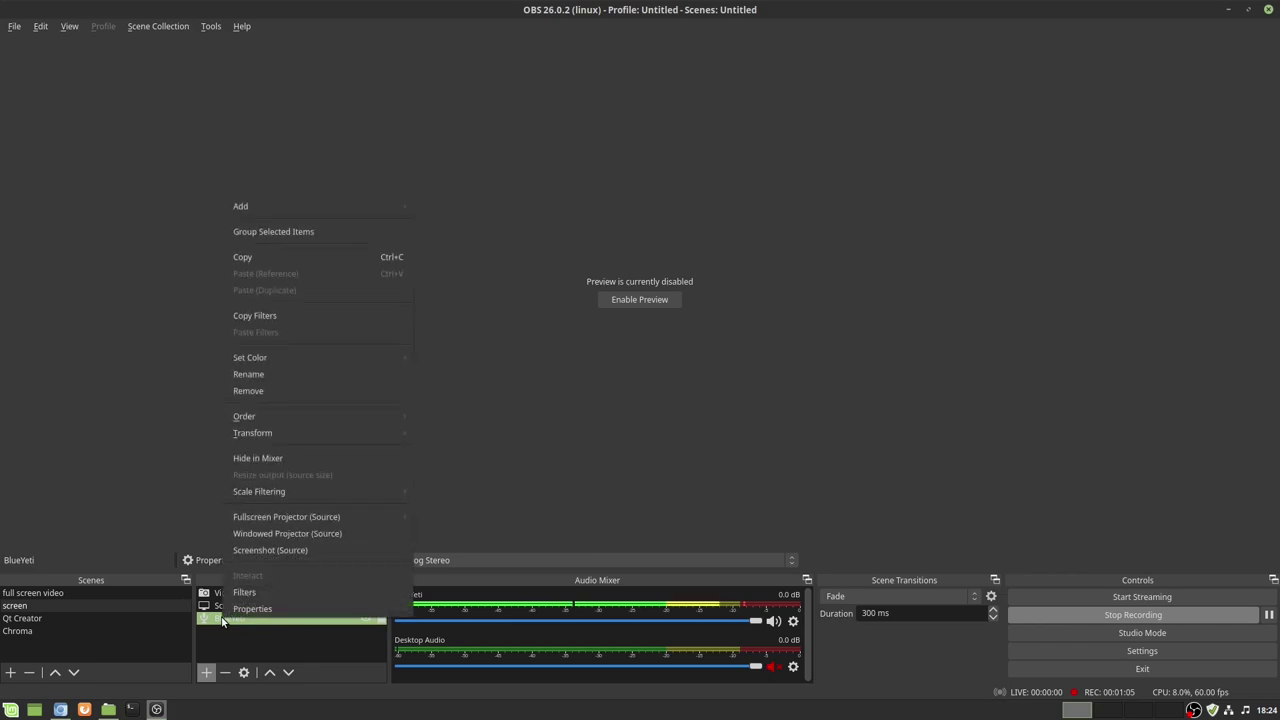
{"action": "left_click", "coordinate": [254, 591]}
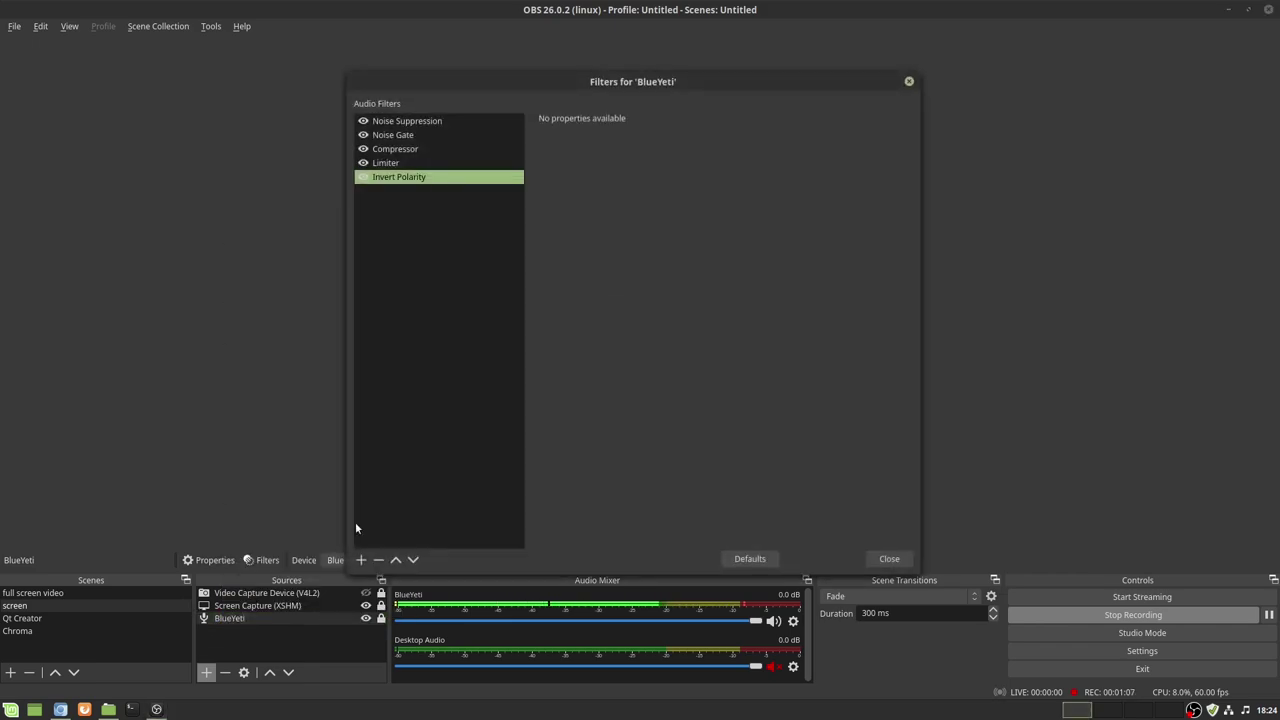
{"action": "left_click", "coordinate": [363, 121]}
{"action": "left_click", "coordinate": [363, 135]}
{"action": "left_click", "coordinate": [363, 149]}
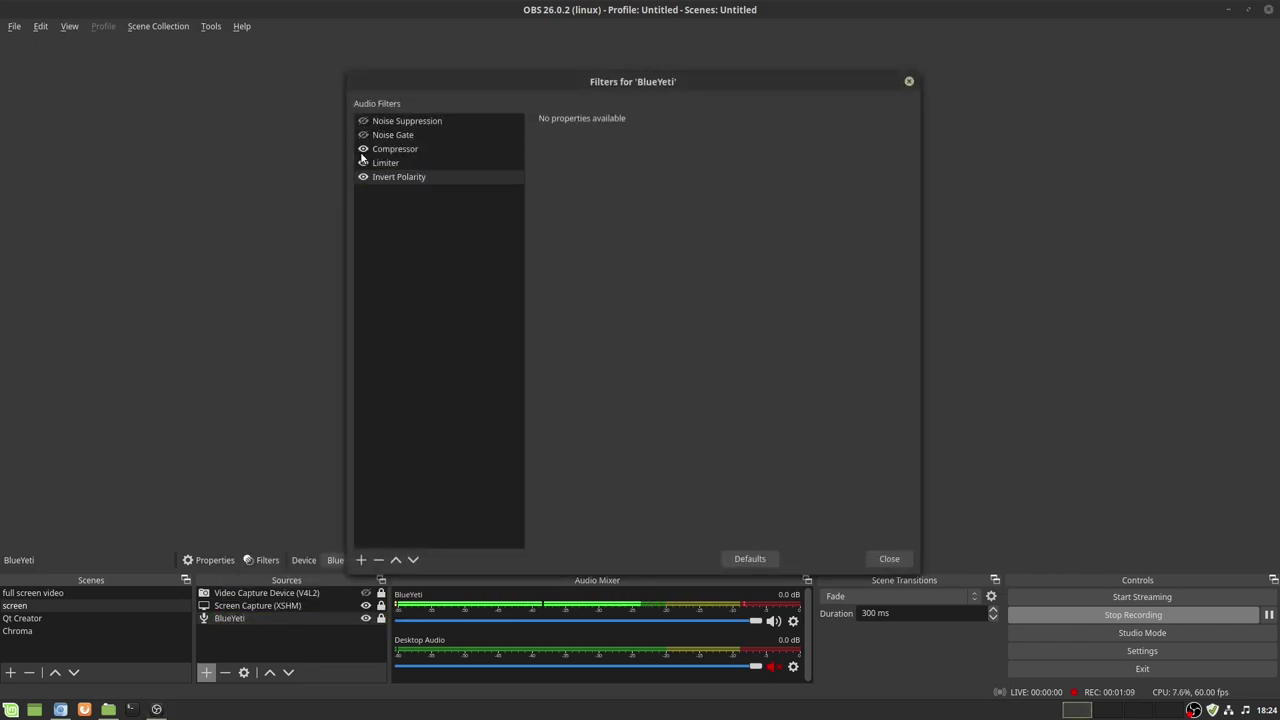
{"action": "left_click", "coordinate": [363, 163]}
{"action": "left_click", "coordinate": [363, 177]}
Bring back Noise Suppression with its method kept at RNNoise (higher quality).
{"action": "left_click", "coordinate": [360, 561]}
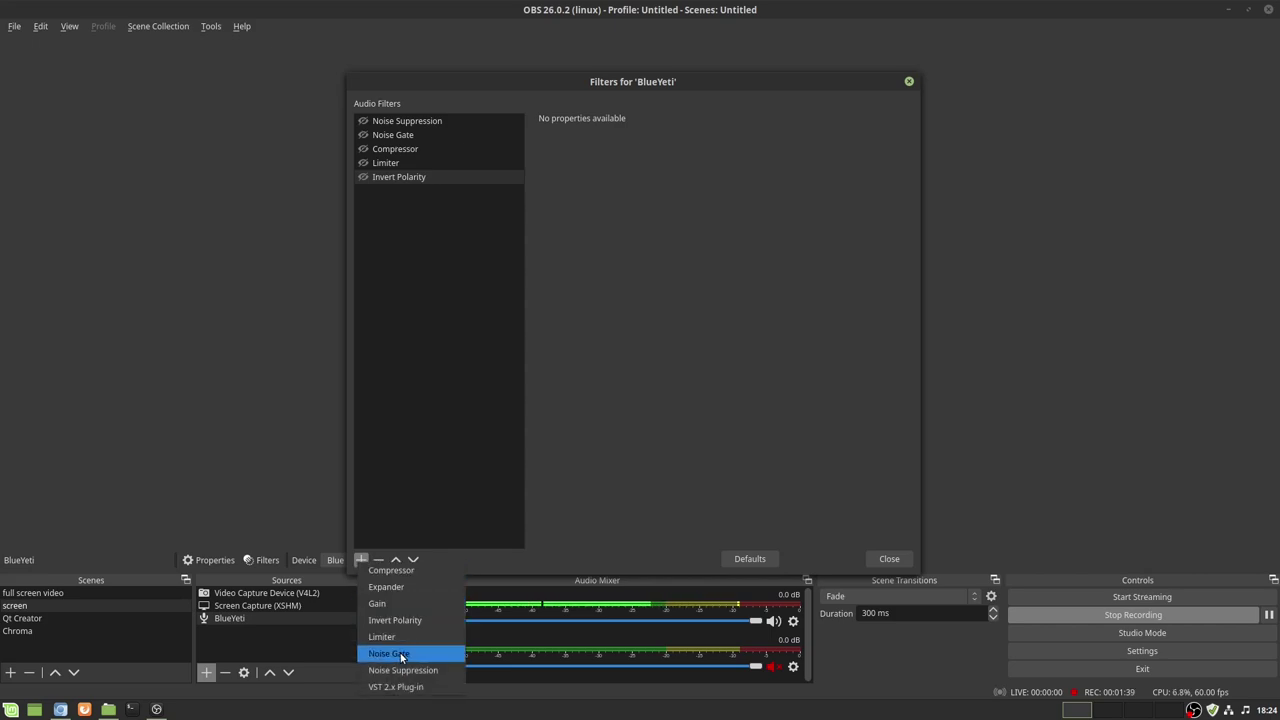
{"action": "left_click", "coordinate": [634, 331]}
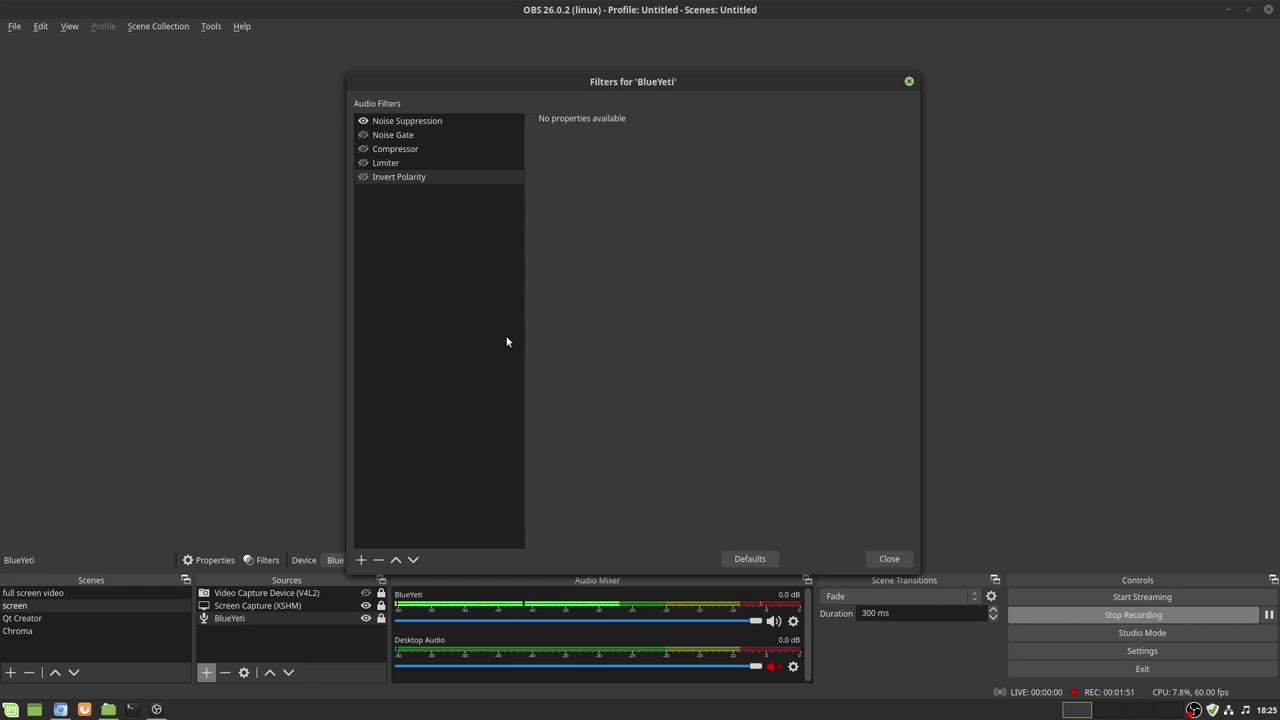
{"action": "left_click", "coordinate": [433, 125]}
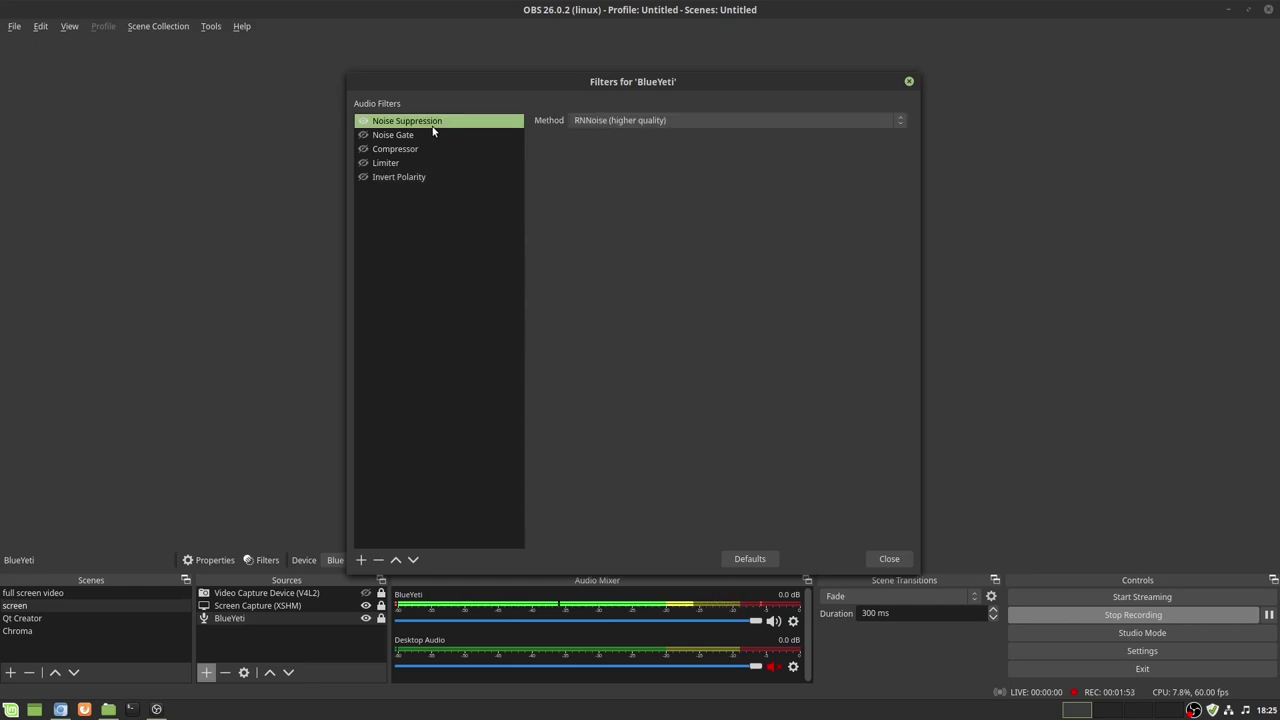
{"action": "left_click", "coordinate": [594, 121]}
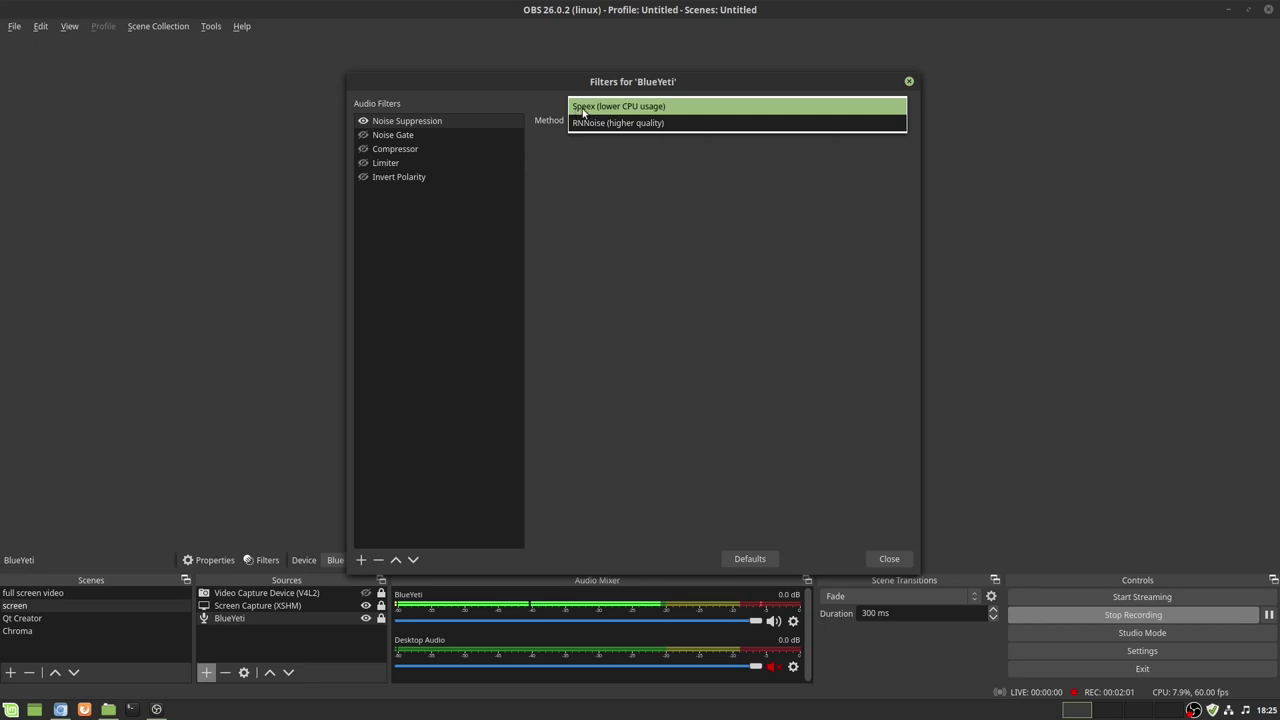
{"action": "left_click", "coordinate": [658, 123]}
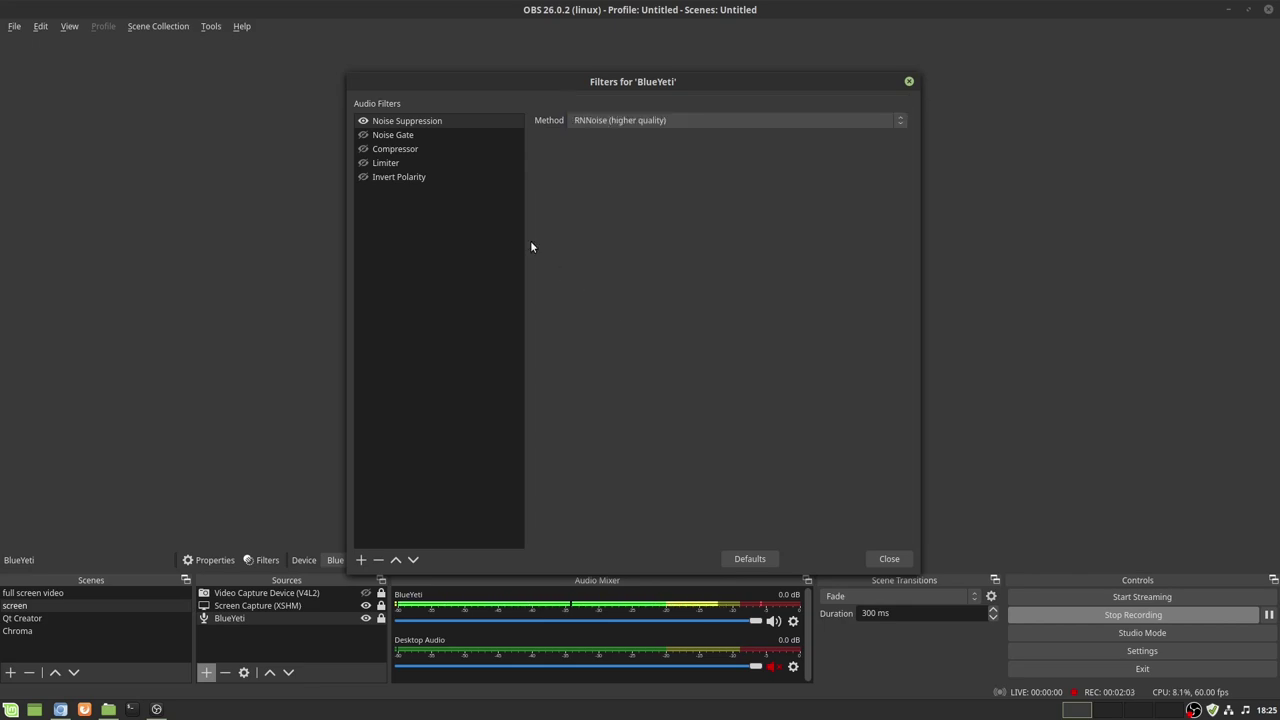
Enable Noise Gate, keeping Close Threshold -40 dB and Open Threshold -34 dB.
{"action": "left_click", "coordinate": [409, 135]}
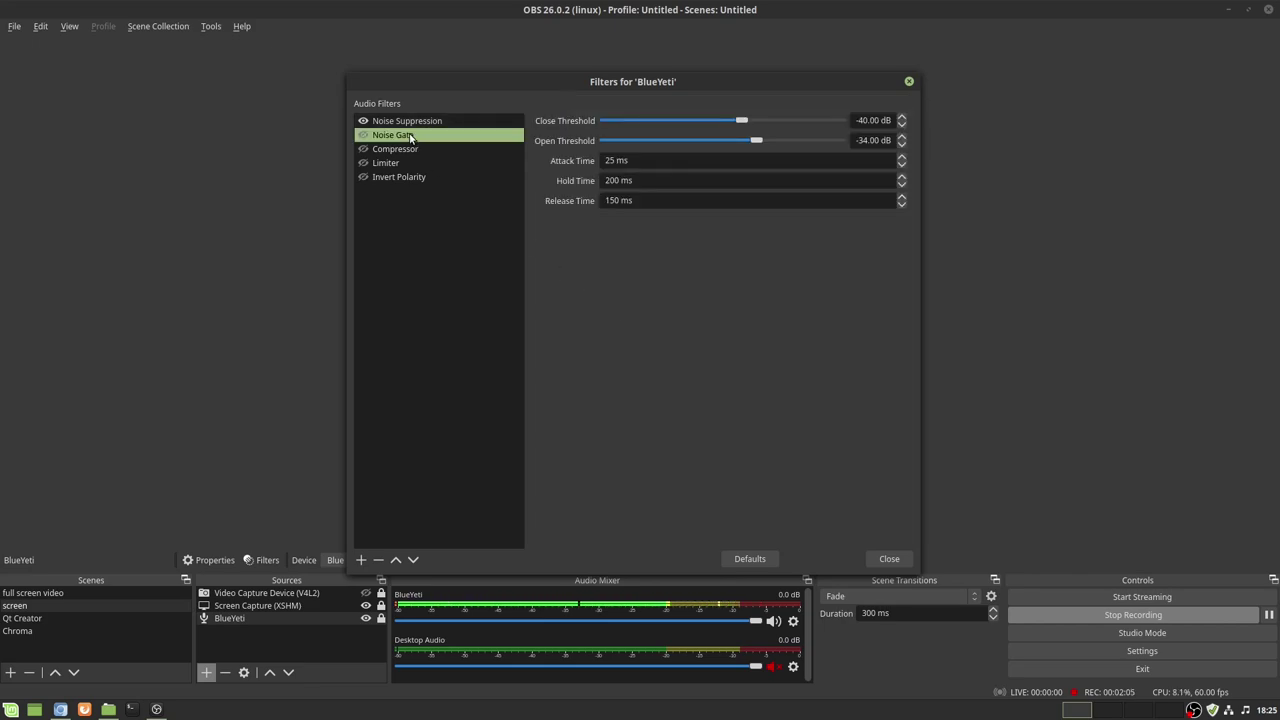
{"action": "left_click", "coordinate": [361, 560]}
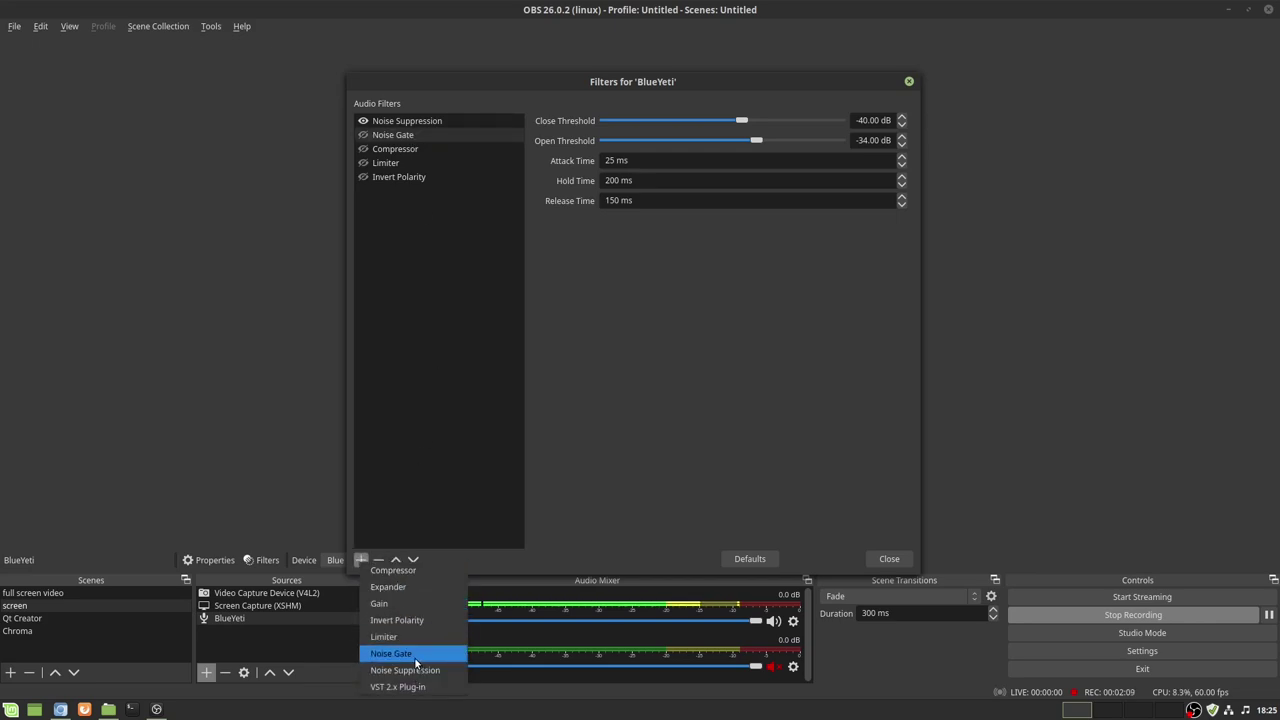
{"action": "left_click", "coordinate": [488, 219]}
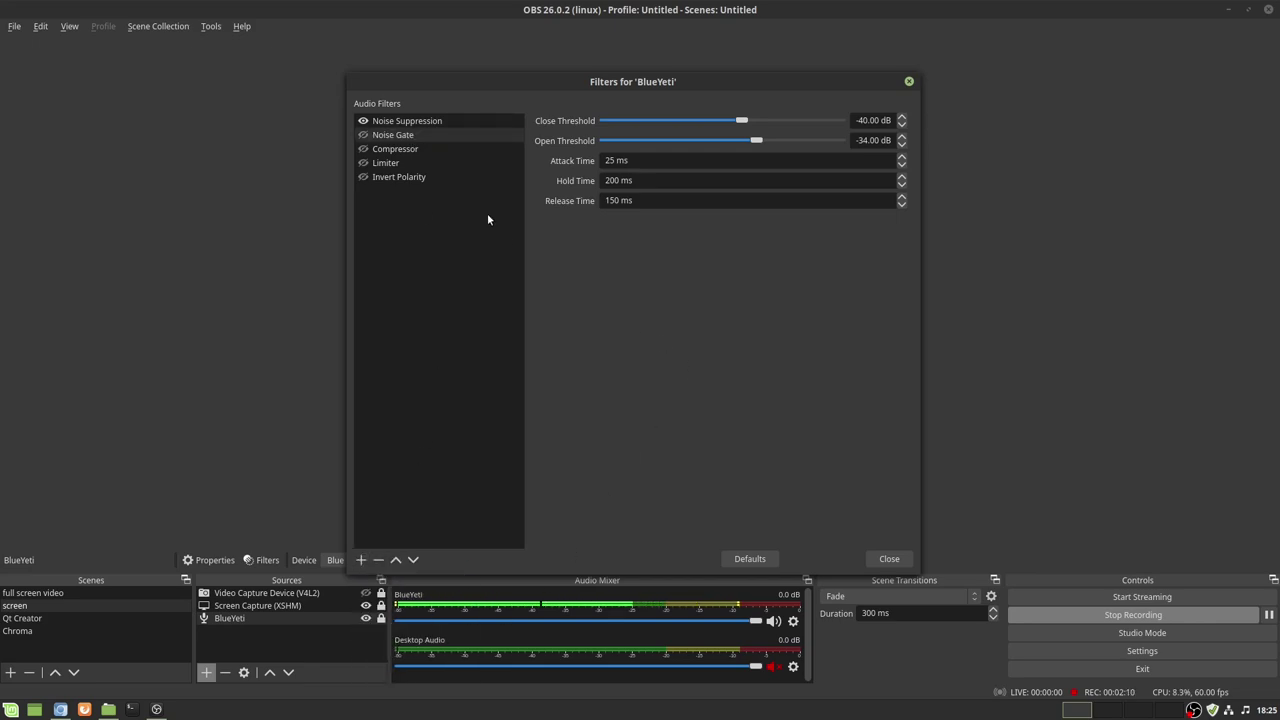
{"action": "left_click", "coordinate": [363, 135]}
Enable the Compressor (10:1 ratio, -18 dB threshold), leaving Output Gain at 0.00 dB.
{"action": "left_click", "coordinate": [414, 150]}
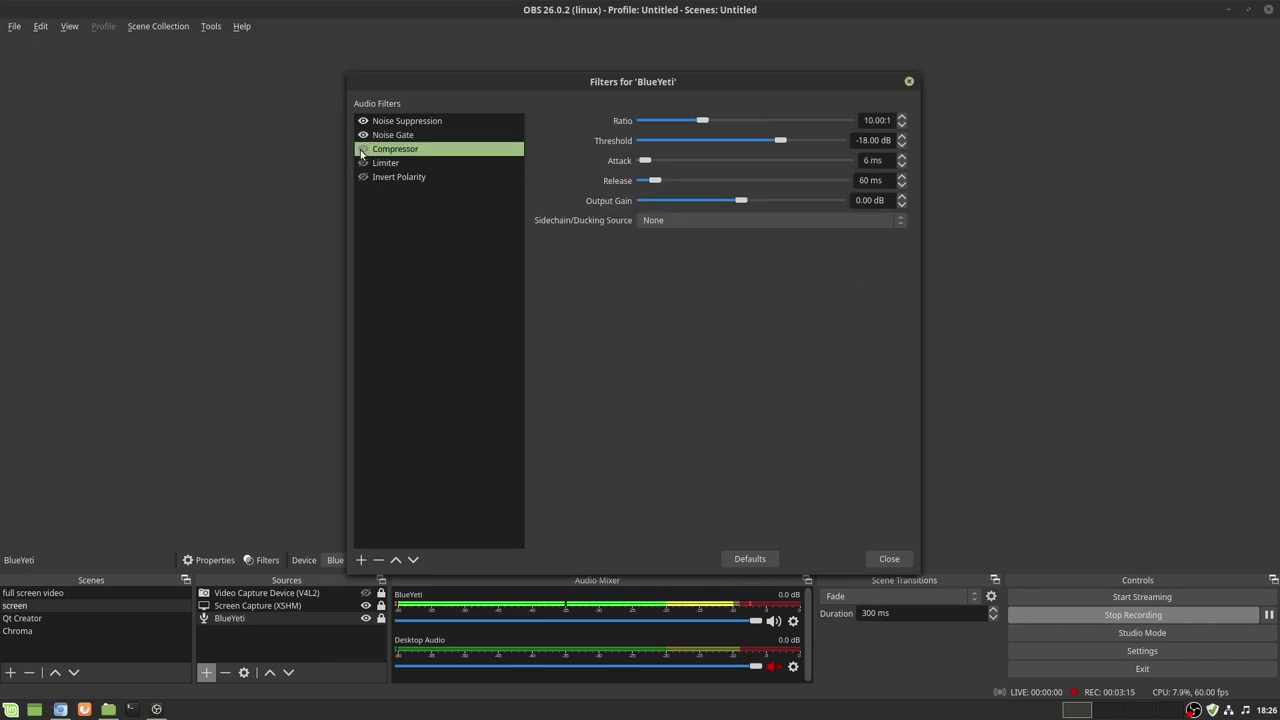
{"action": "left_click", "coordinate": [362, 560]}
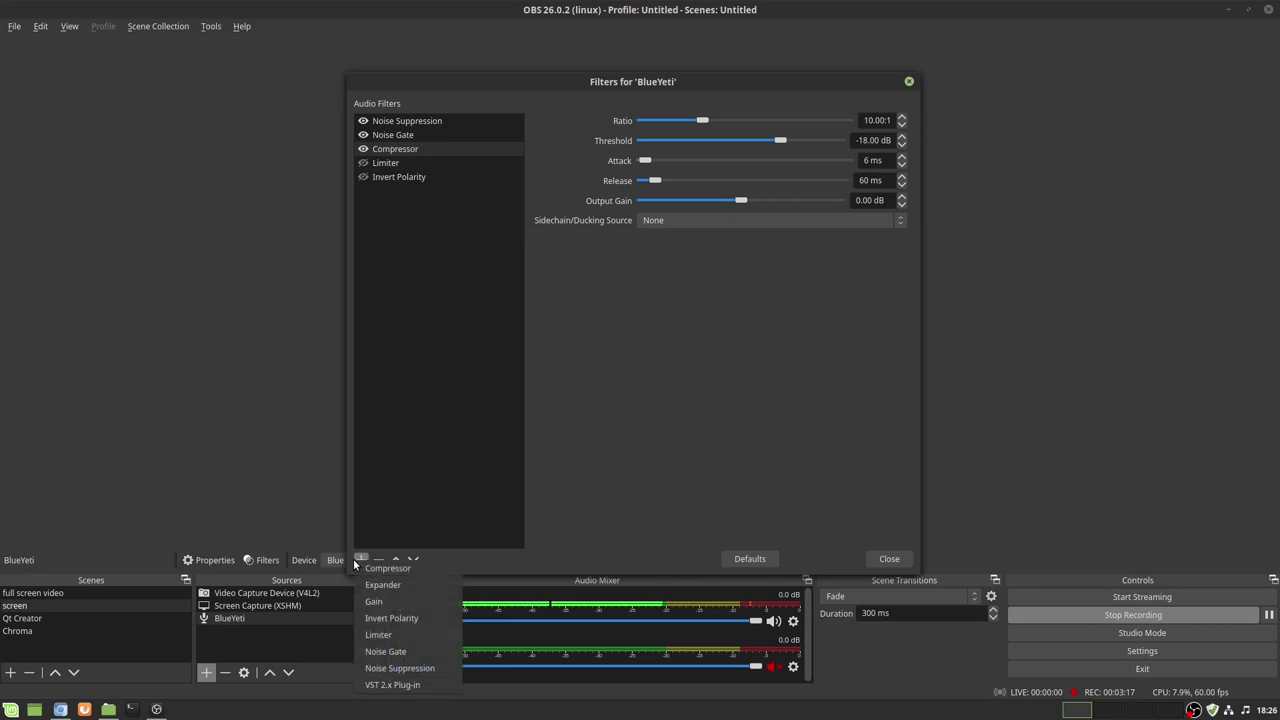
{"action": "left_click", "coordinate": [429, 250]}
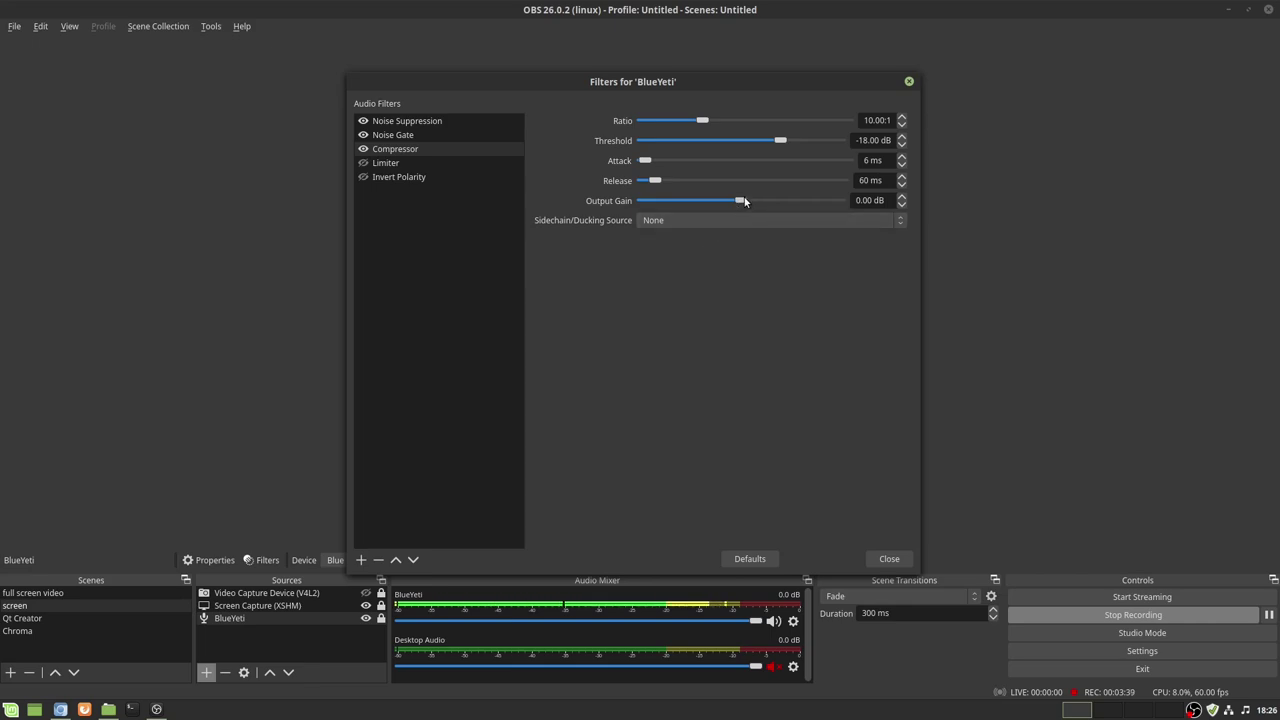
{"action": "mouse_move", "coordinate": [747, 200]}
{"action": "left_mouse_down"}
{"action": "mouse_move", "coordinate": [813, 200]}
{"action": "mouse_move", "coordinate": [640, 208]}
{"action": "mouse_move", "coordinate": [687, 218]}
{"action": "mouse_move", "coordinate": [744, 203]}
{"action": "left_mouse_up"}
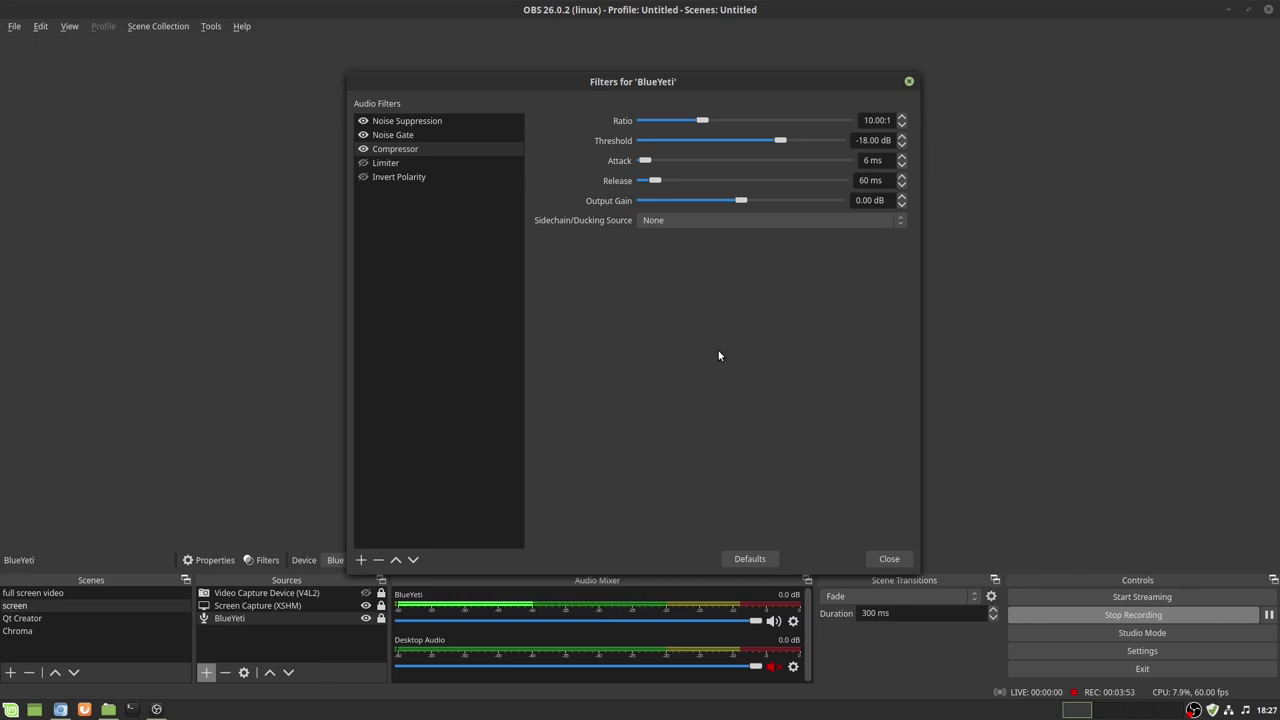
Enable the Limiter at -6 dB, review Invert Polarity's settings, and bring Chromium forward.
{"action": "left_click", "coordinate": [370, 164]}
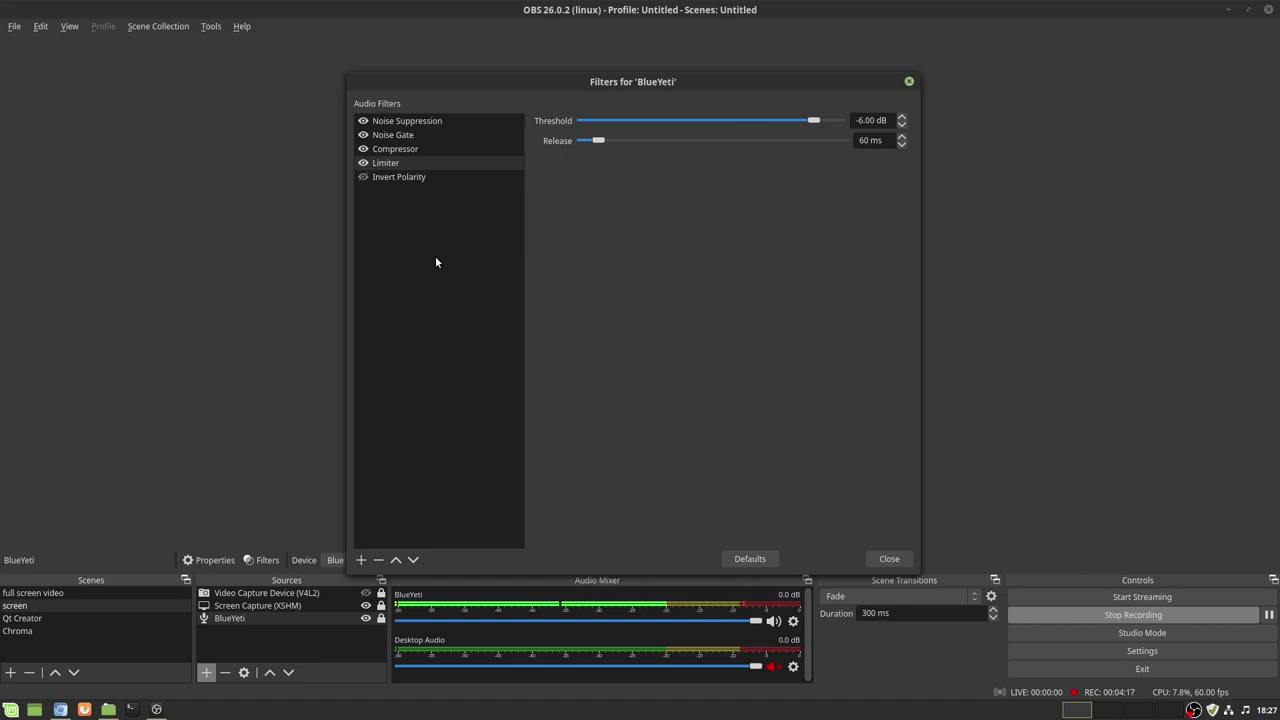
{"action": "left_click", "coordinate": [390, 178]}
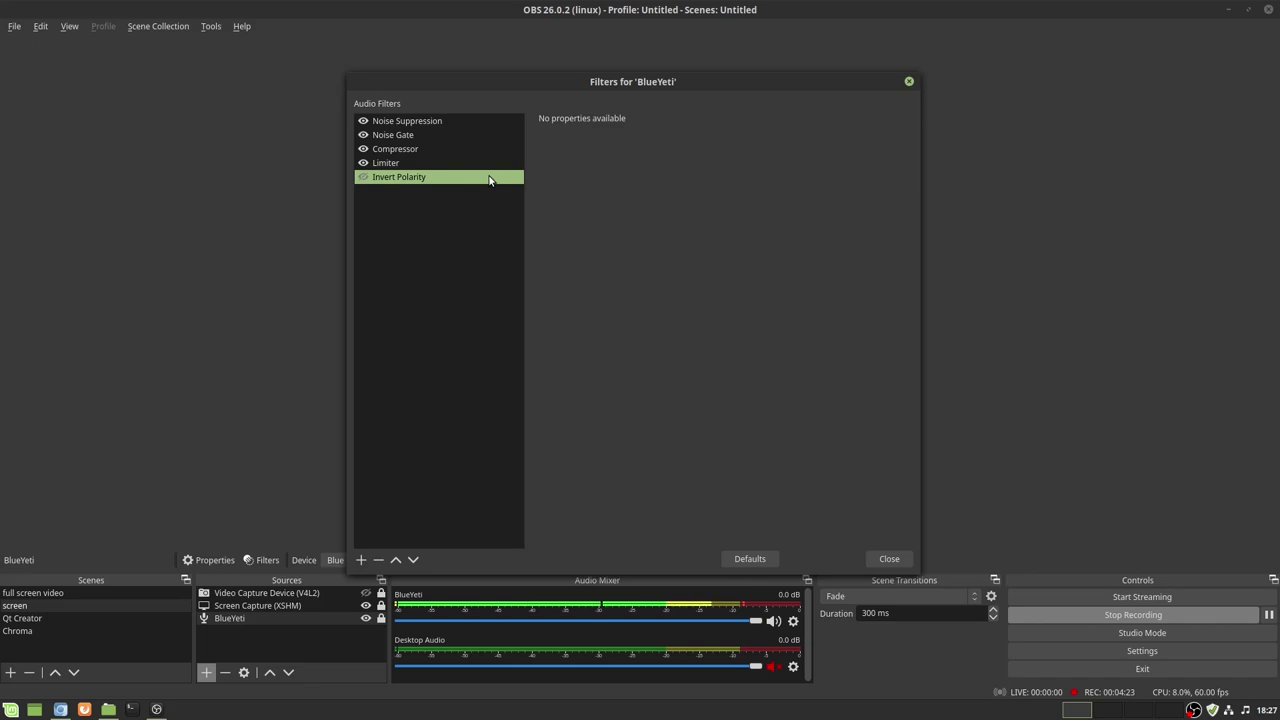
{"action": "left_click", "coordinate": [60, 709]}
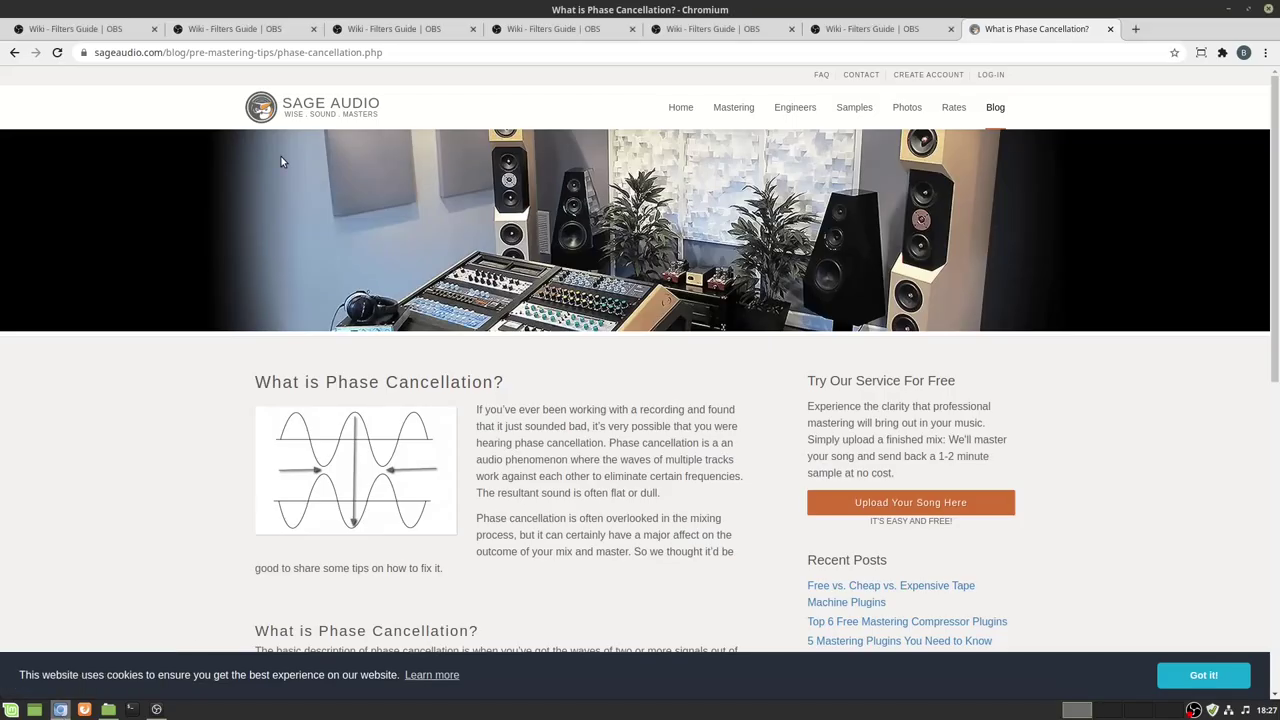
Highlight the guide's Invert Polarity phase-cancellation sentence, then enable Invert Polarity in OBS.
{"action": "left_click", "coordinate": [876, 31]}
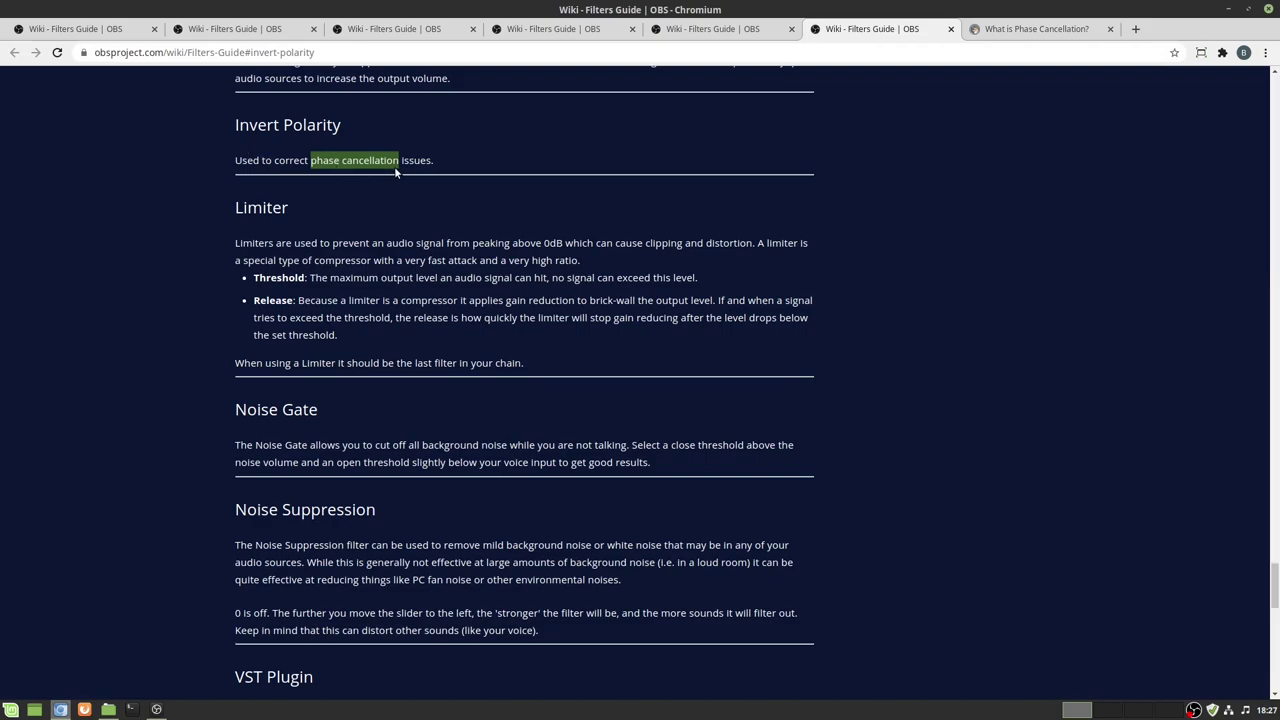
{"action": "left_click", "coordinate": [430, 160]}
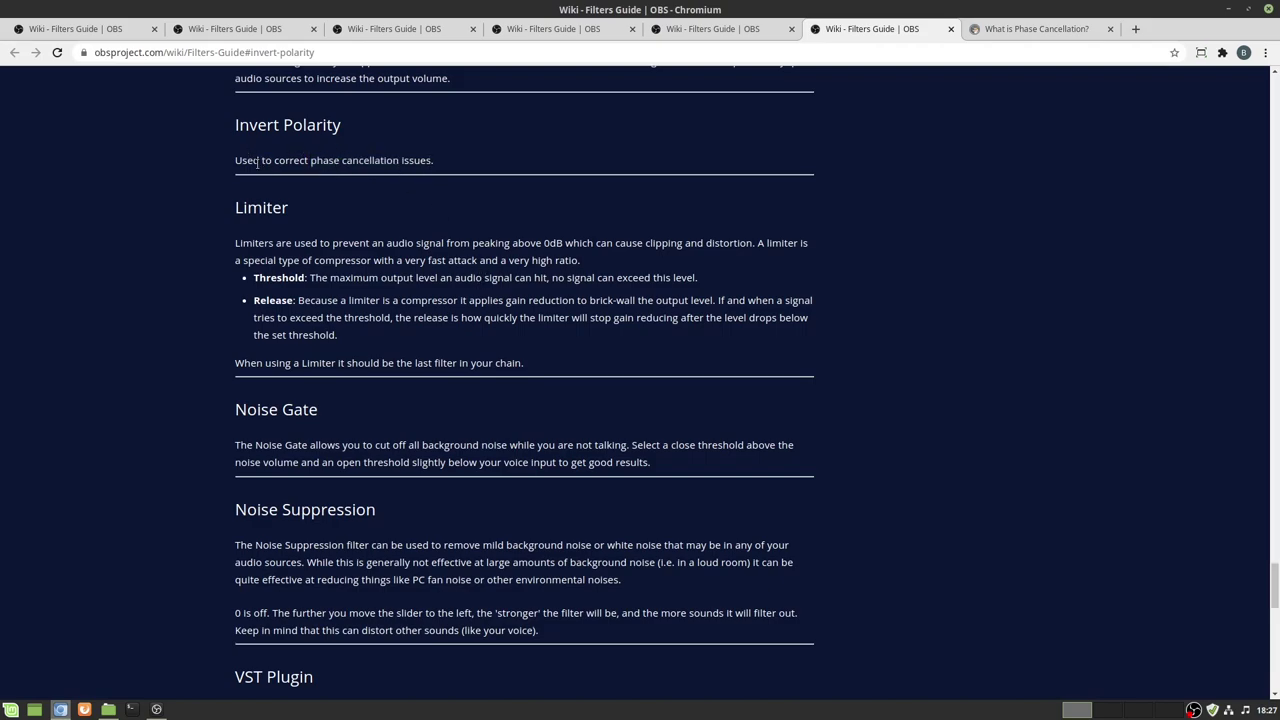
{"action": "left_click_drag", "start_coordinate": [445, 163], "coordinate": [300, 160]}
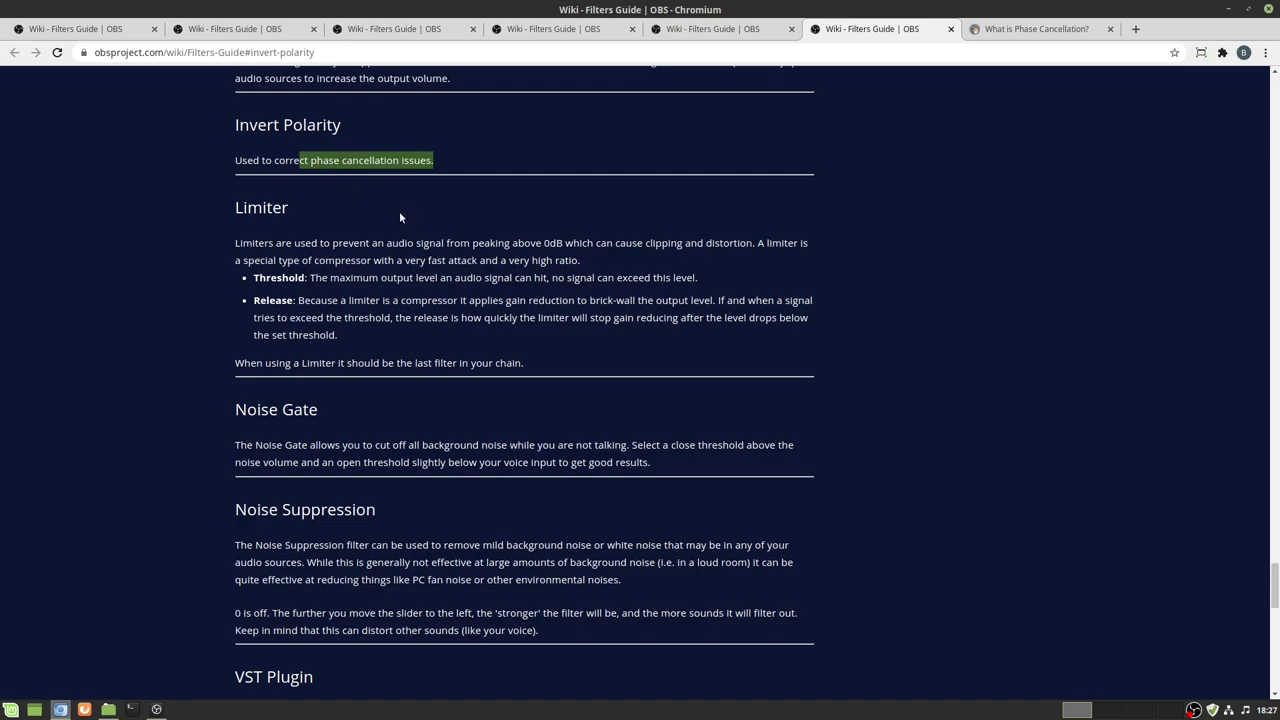
{"action": "left_click", "coordinate": [156, 708]}
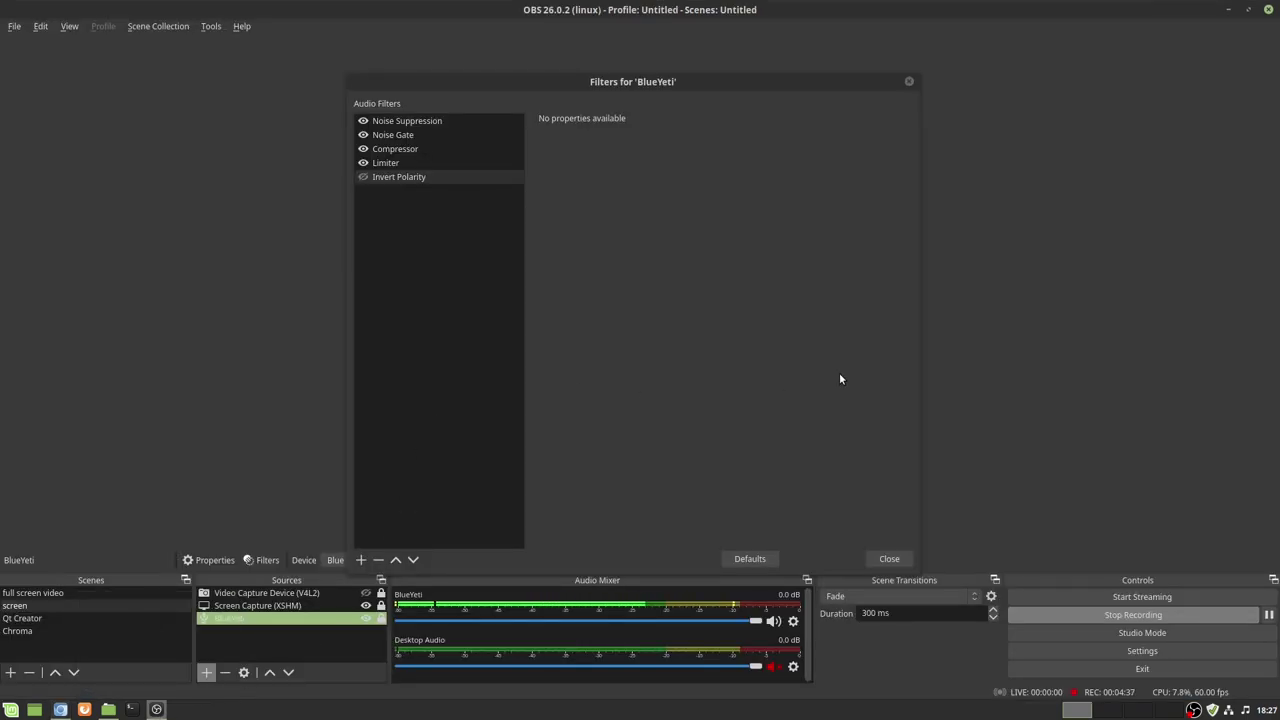
{"action": "left_click", "coordinate": [363, 178]}
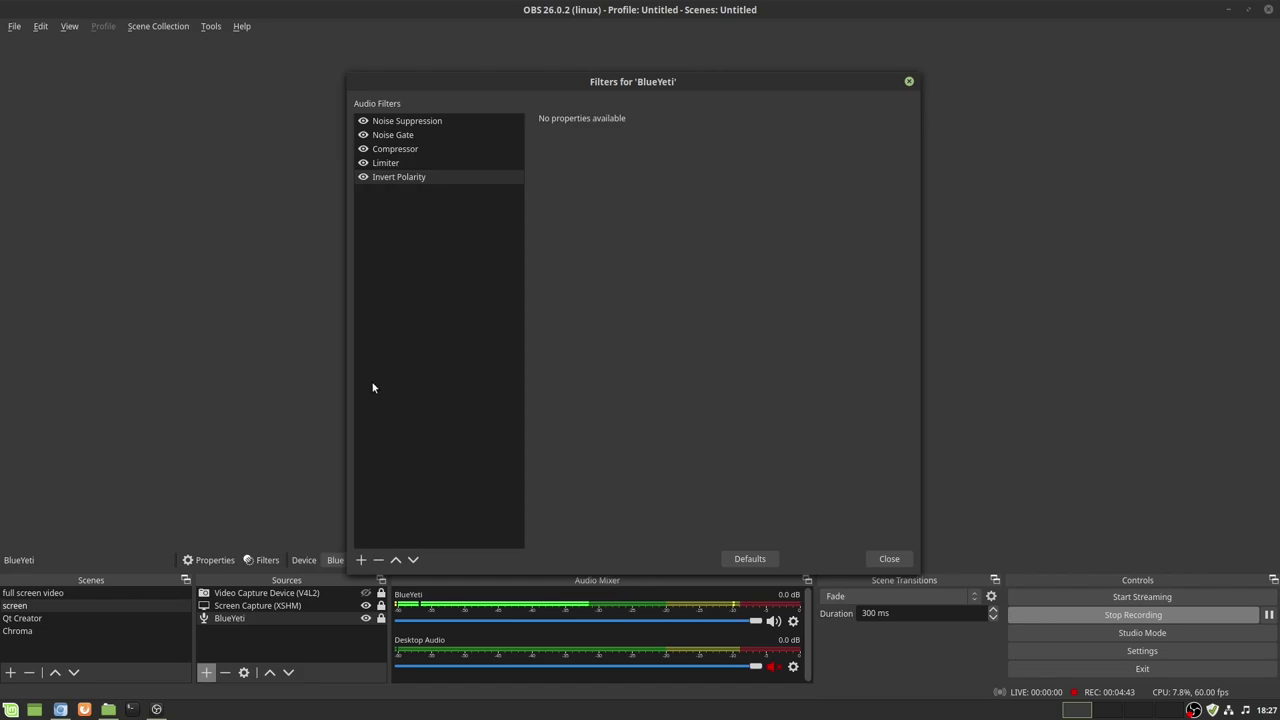
Bring Chromium forward and switch to Sage Audio's 'What is Phase Cancellation?' tab.
{"action": "left_click", "coordinate": [60, 709]}
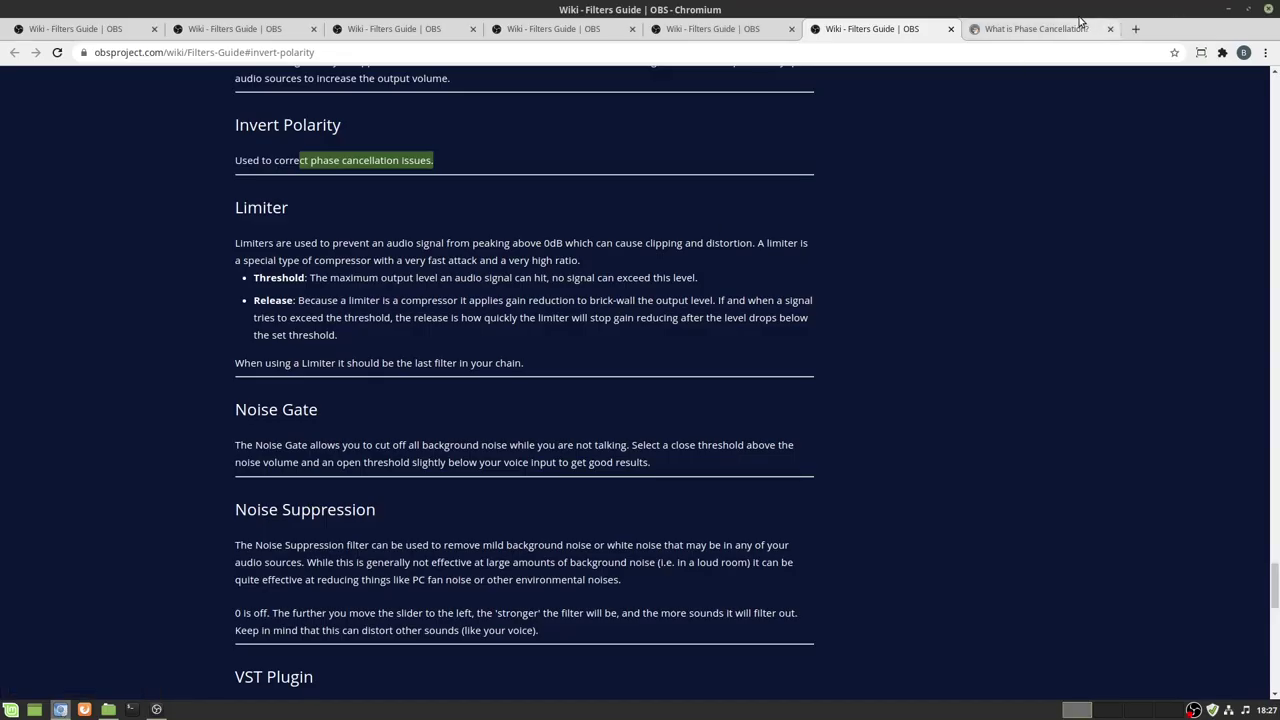
{"action": "left_click", "coordinate": [1017, 36]}
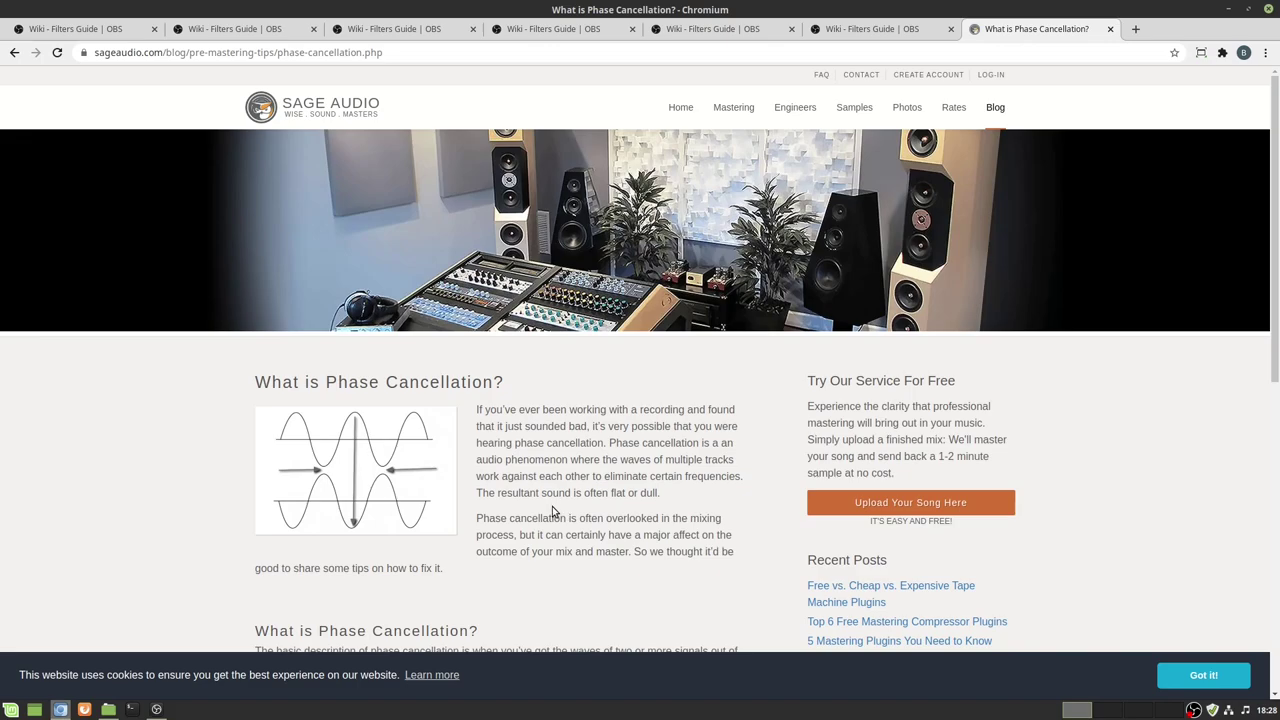
Bring OBS's Filters for 'BlueYeti' window back to the front.
{"action": "left_click", "coordinate": [156, 709]}
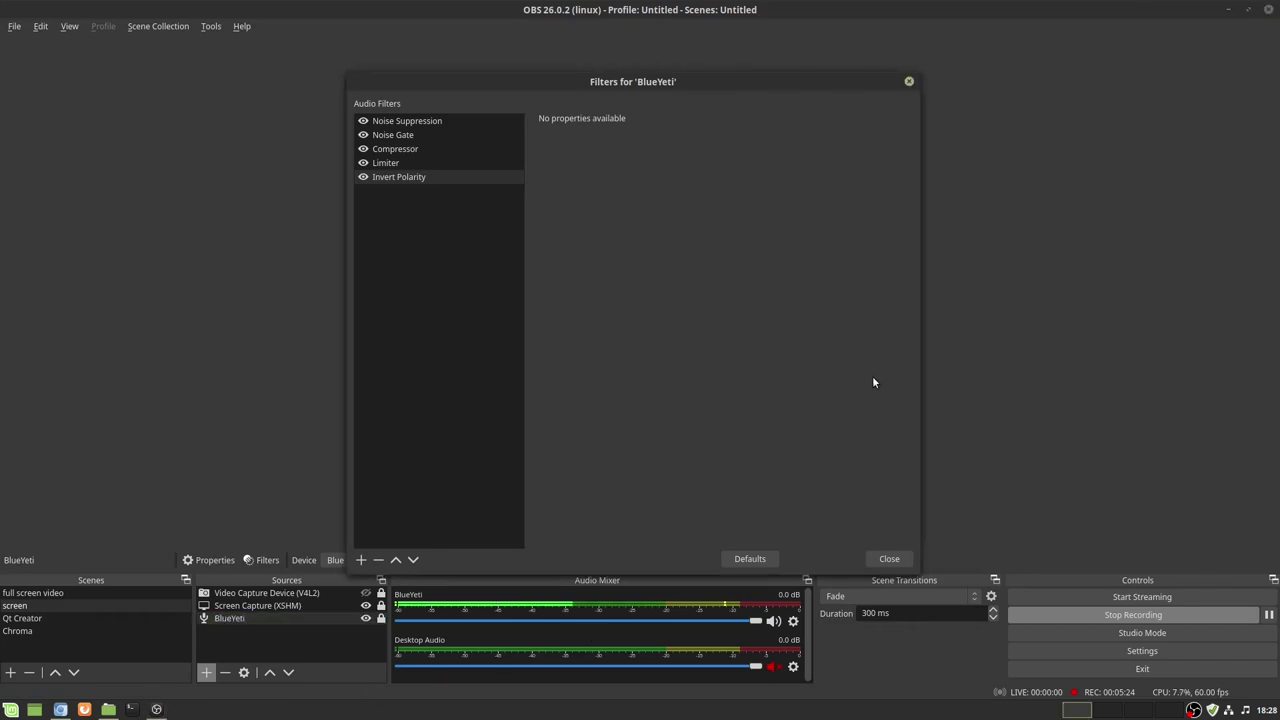